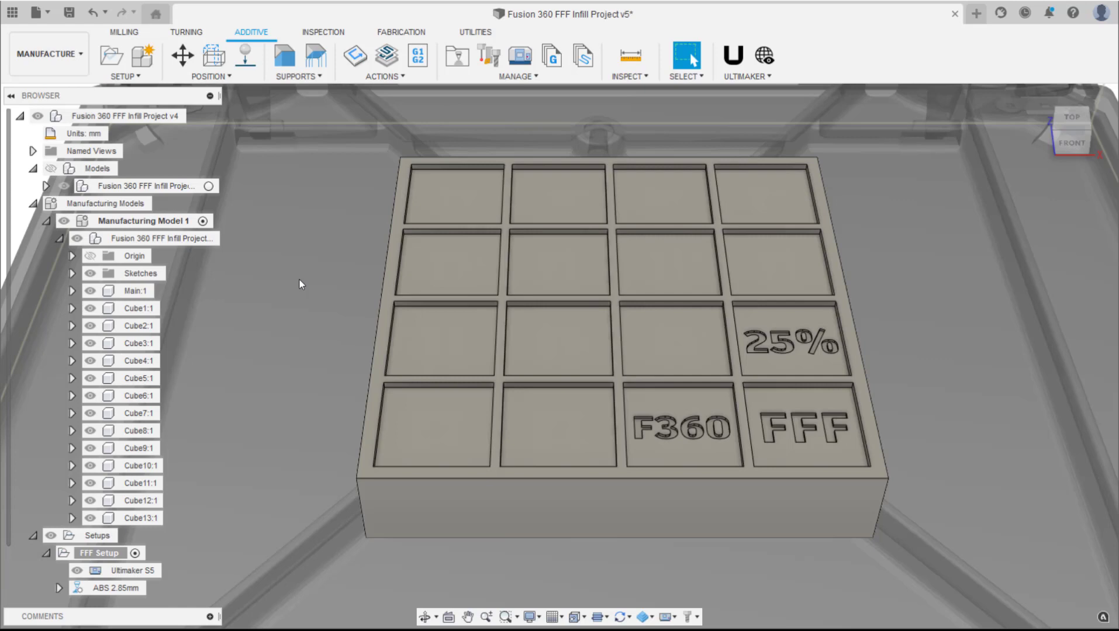
- Browse the projects and samples panel, then collapse Manufacturing Model 1 and FFF Setup in the browser
click(11, 18)
scroll(127, 248, down, 5)
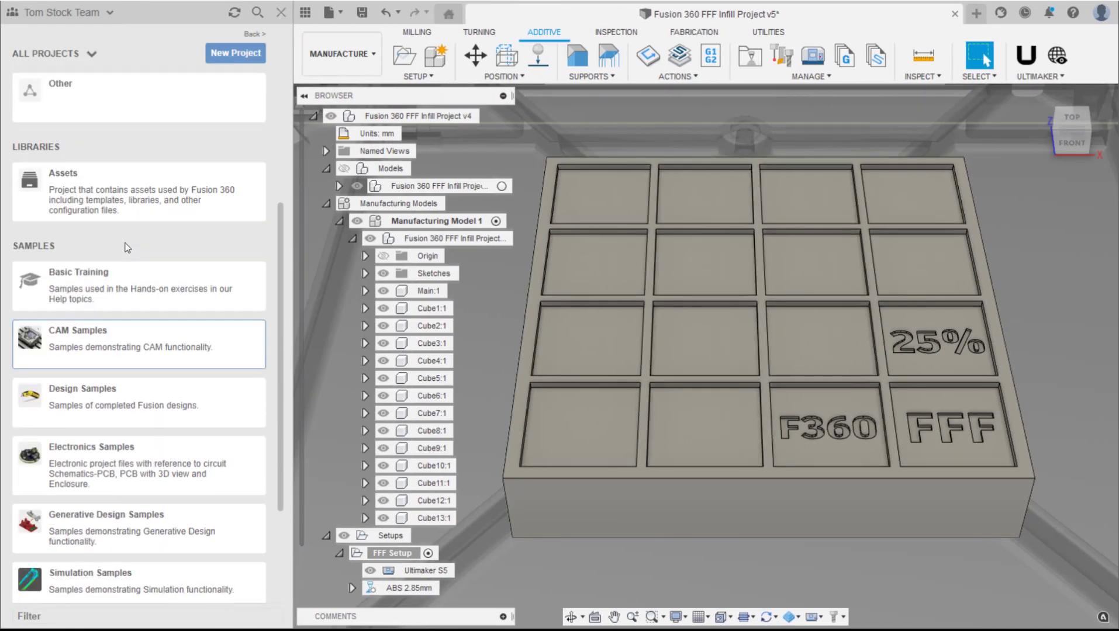
scroll(126, 245, down, 2)
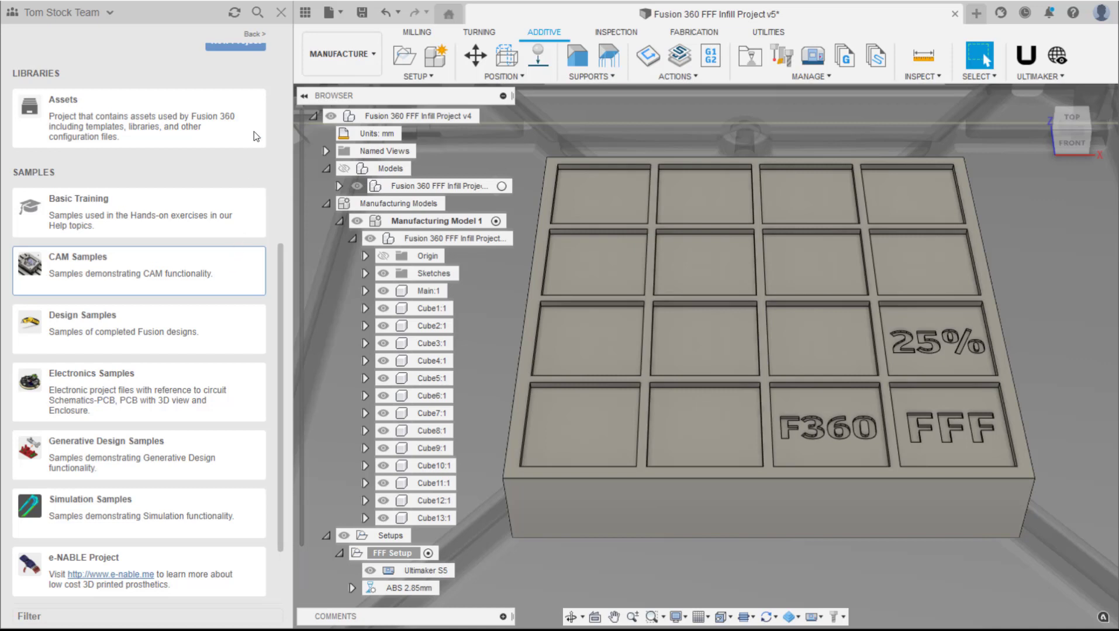
click(279, 13)
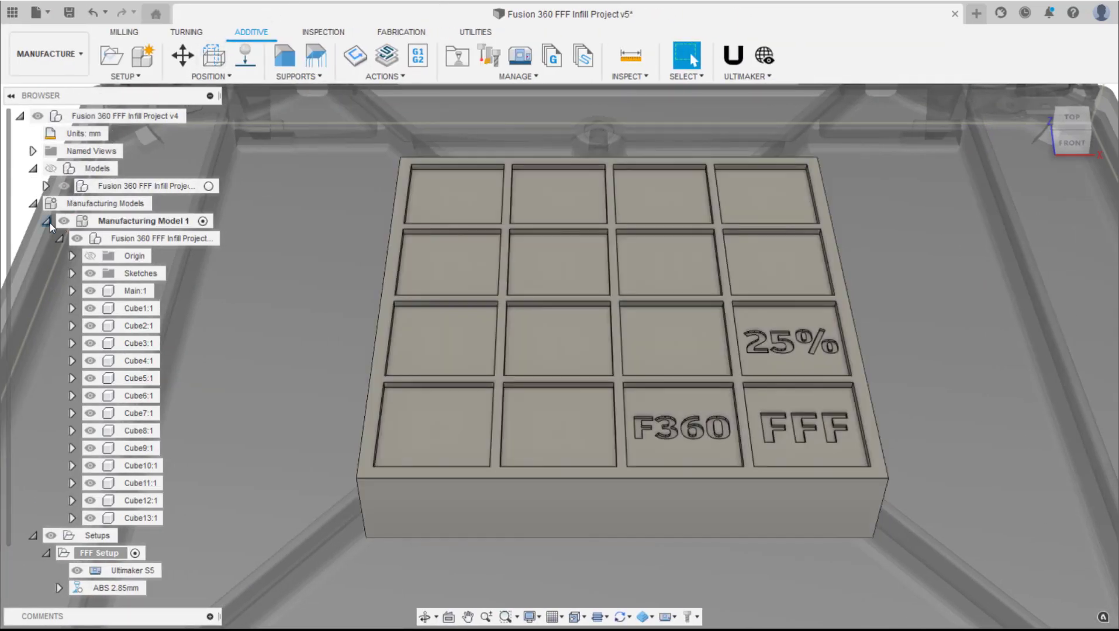
click(47, 221)
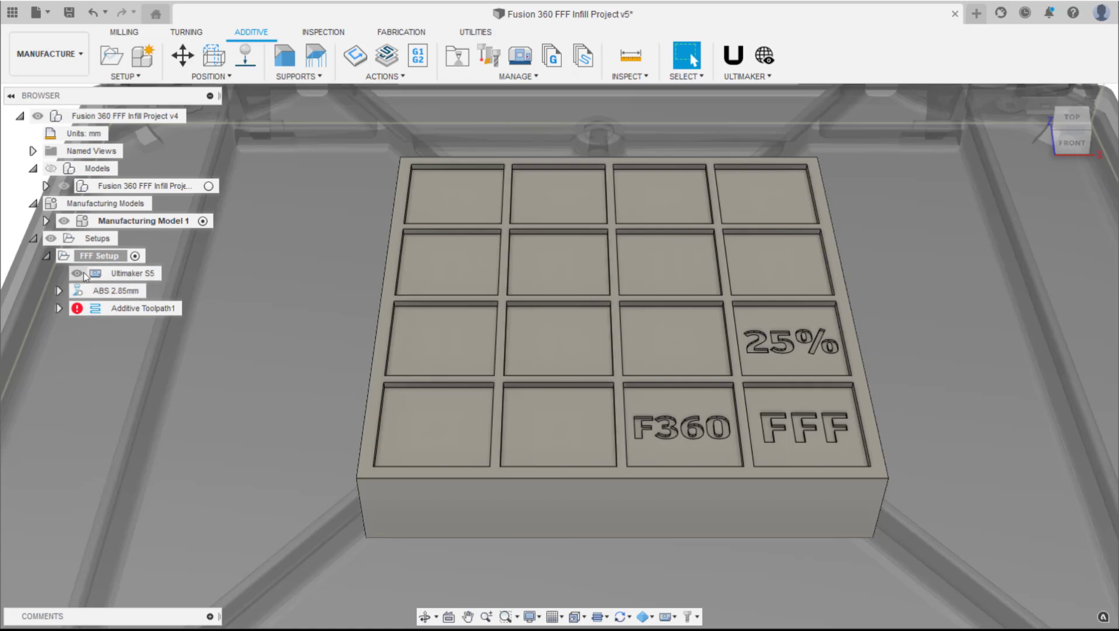
click(46, 256)
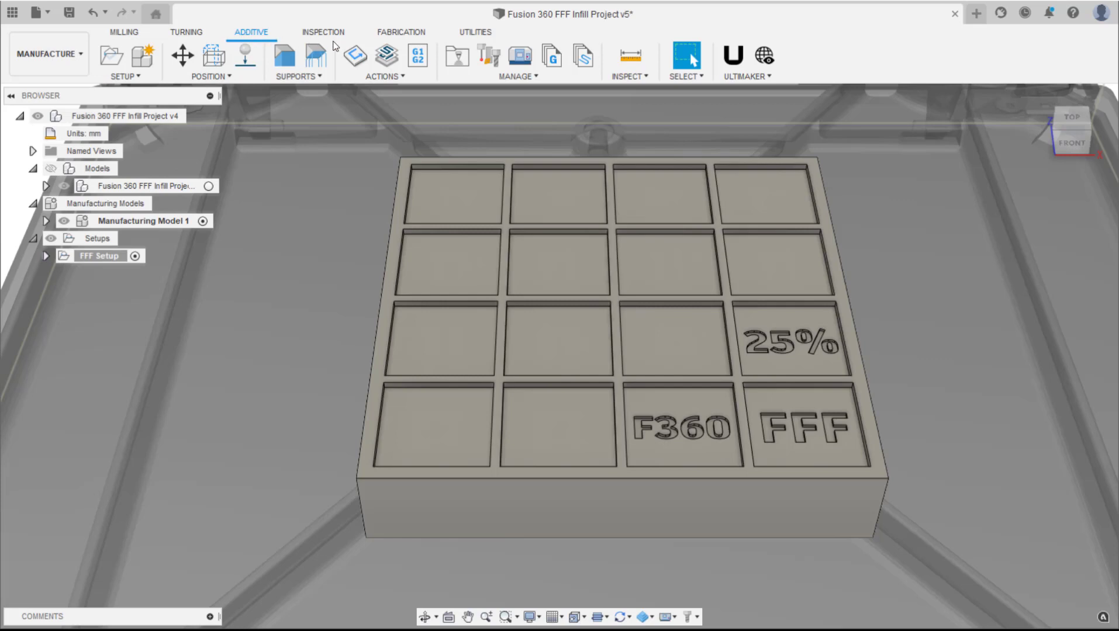
- Filter the Print Setting Library to FFF and paste a copy of PLA 2.85mm into Local
click(464, 61)
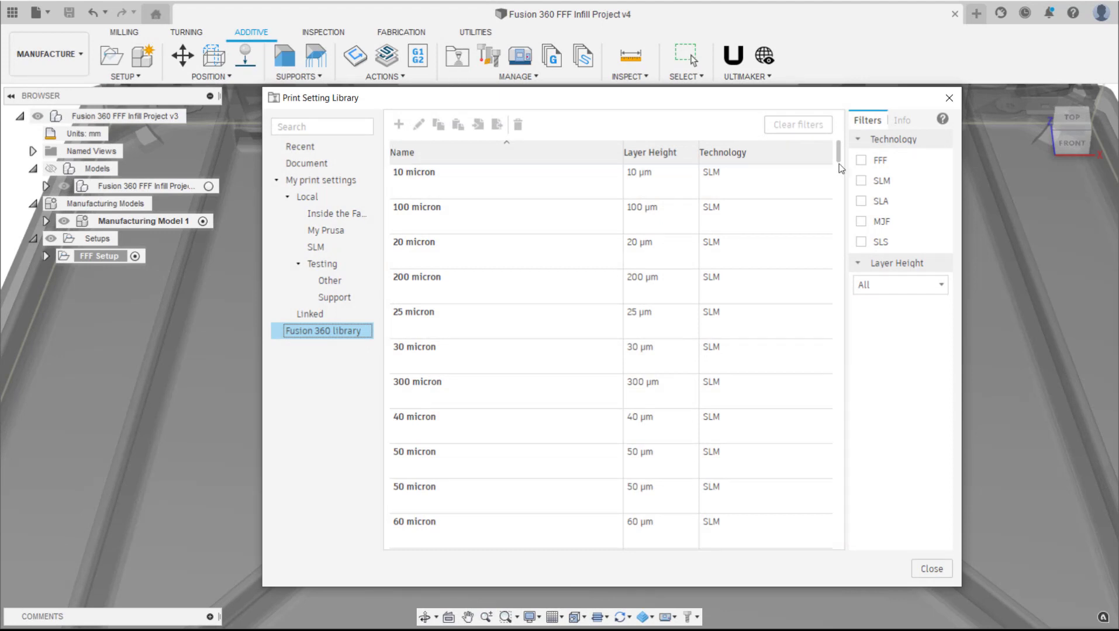
click(861, 161)
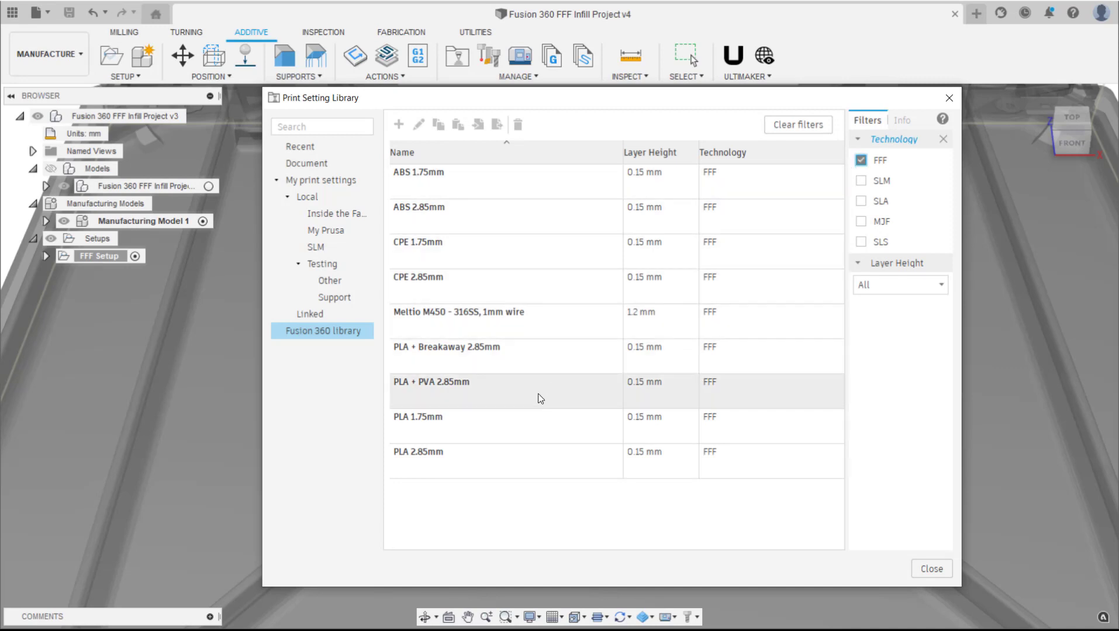
click(477, 462)
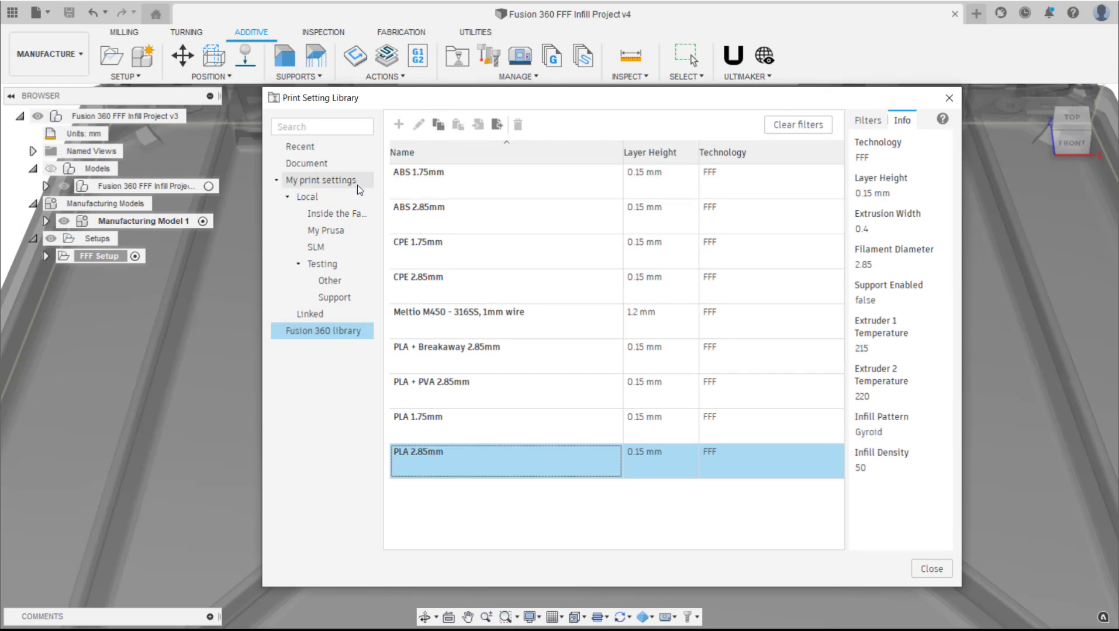
click(319, 199)
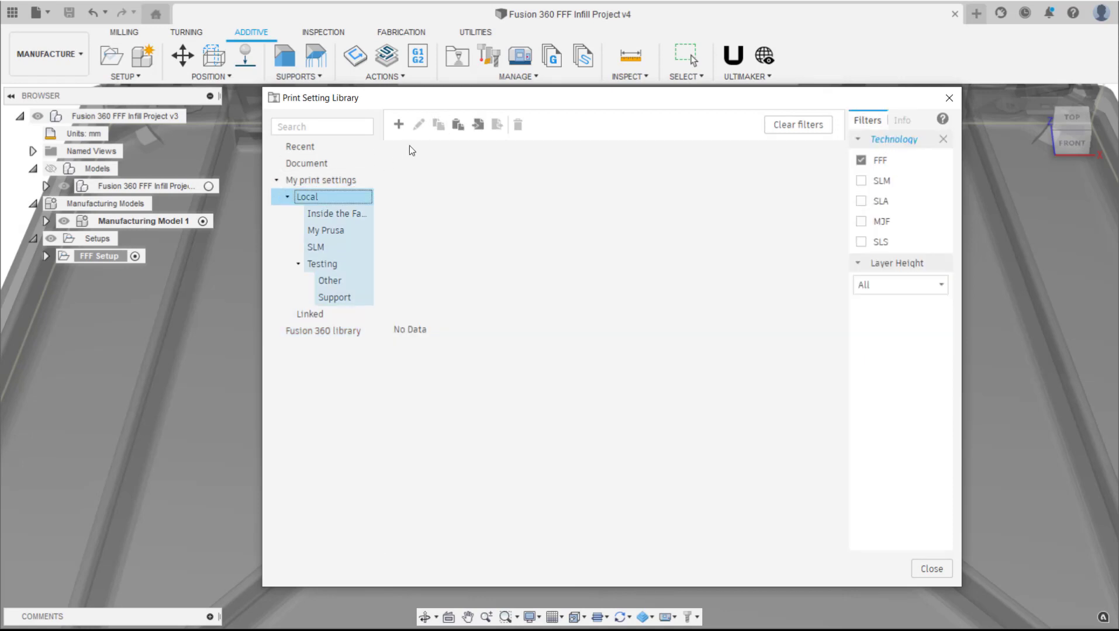
click(460, 131)
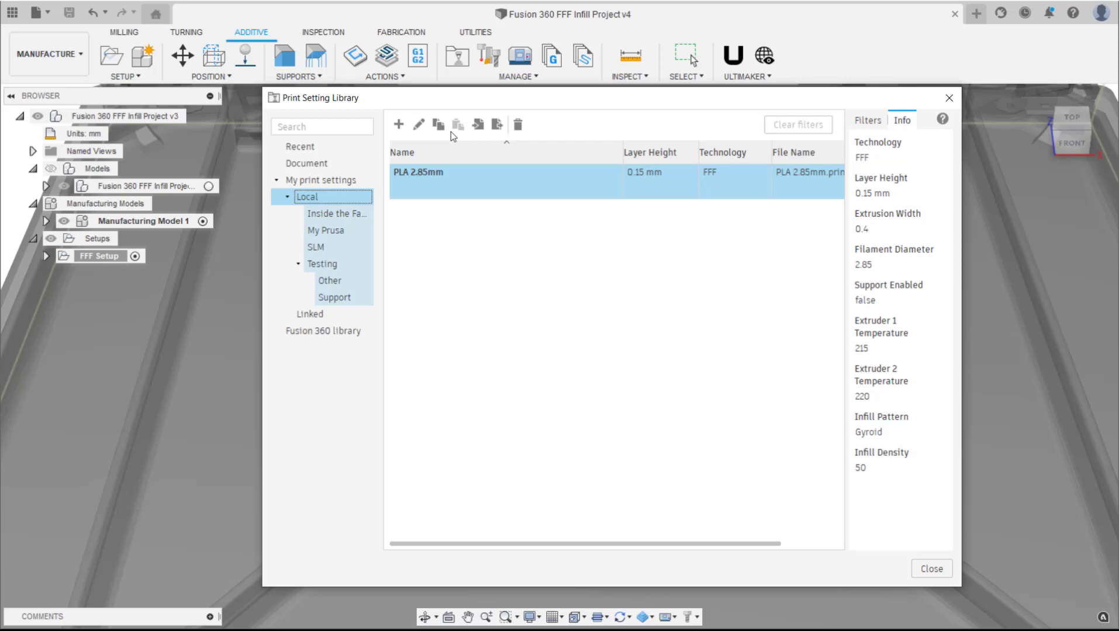
- Edit the Local PLA 2.85mm copy and review its General, Shell, Infill and Strong preset pages
click(418, 124)
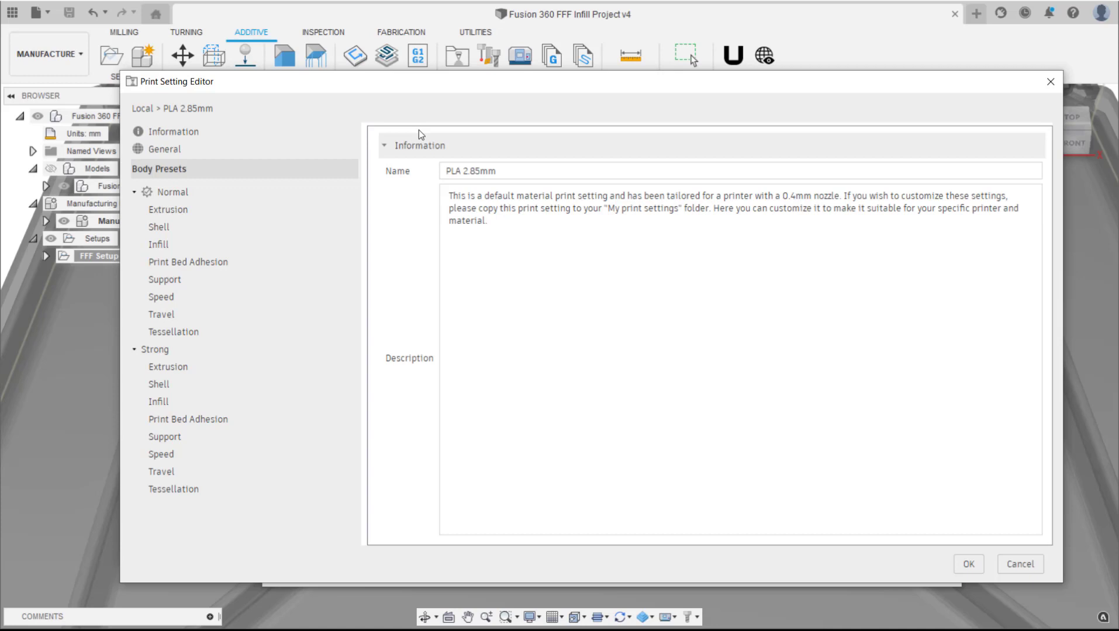
click(294, 149)
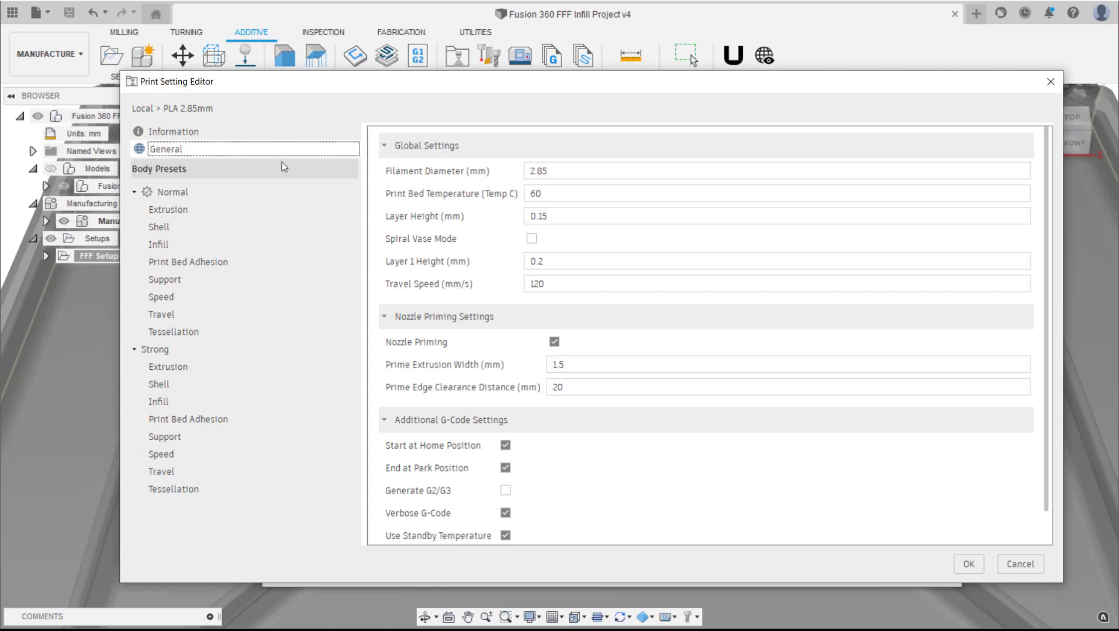
click(231, 228)
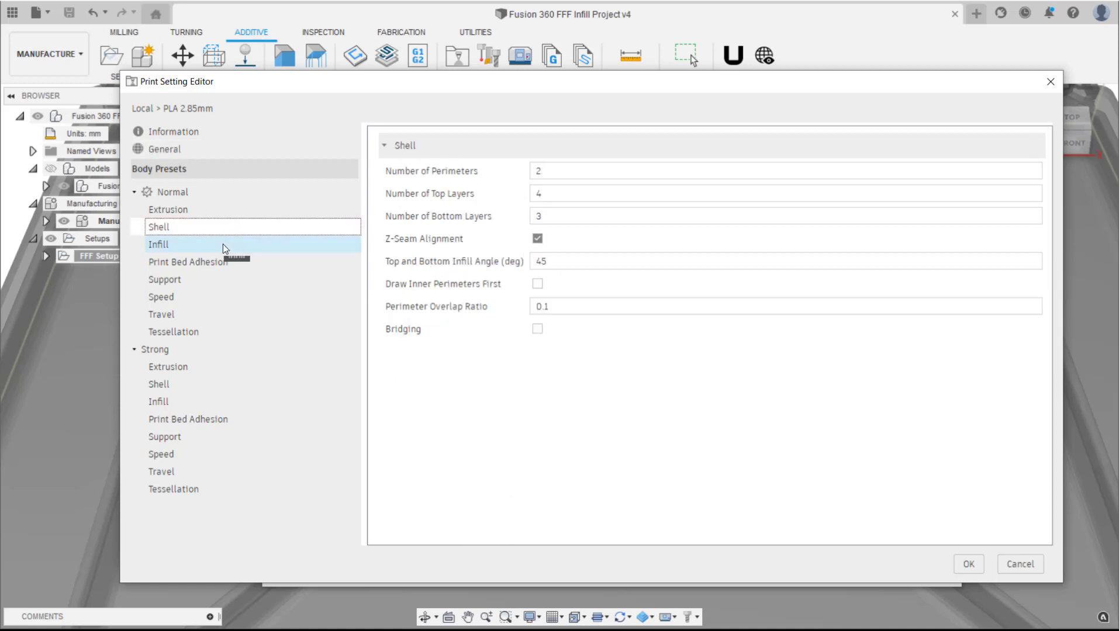
click(223, 244)
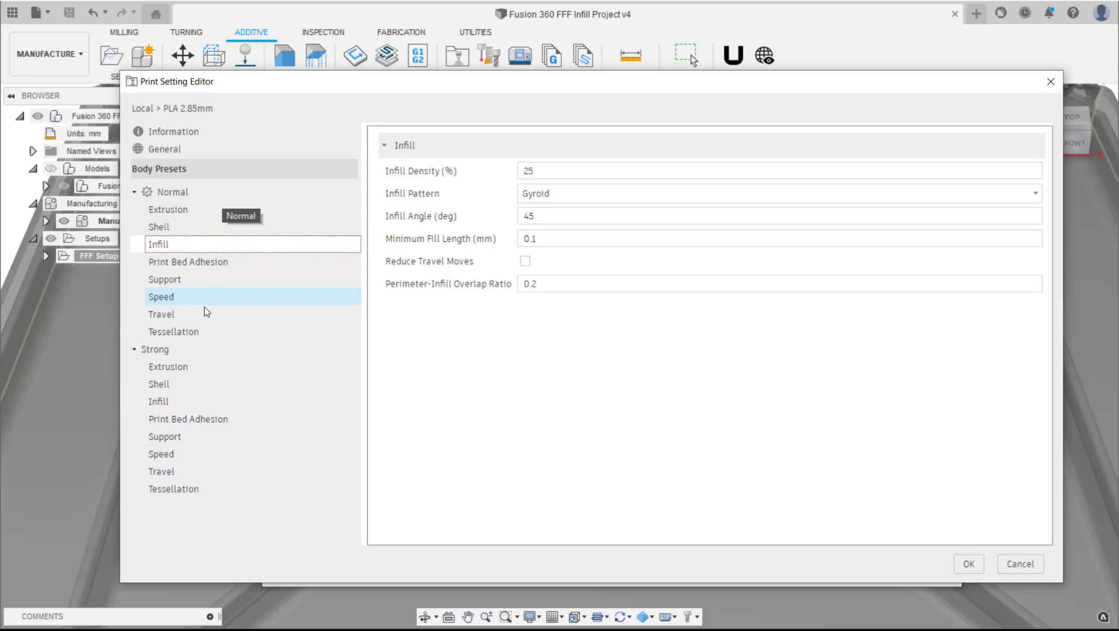
click(211, 349)
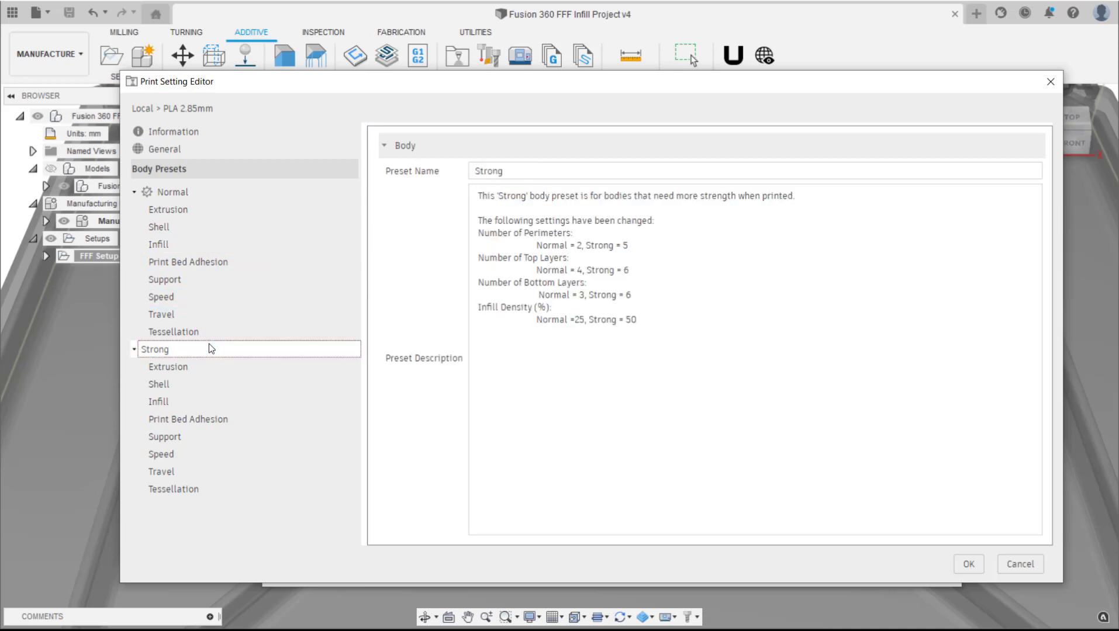
- Delete the Strong body preset from the Local PLA 2.85mm print setting
right_click(211, 348)
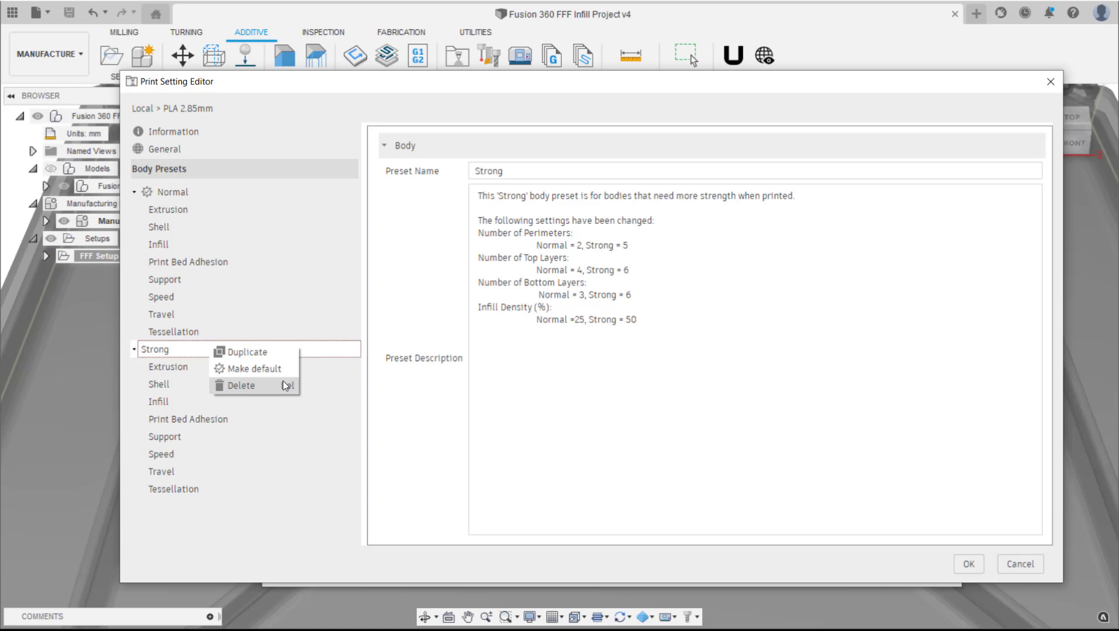
click(285, 385)
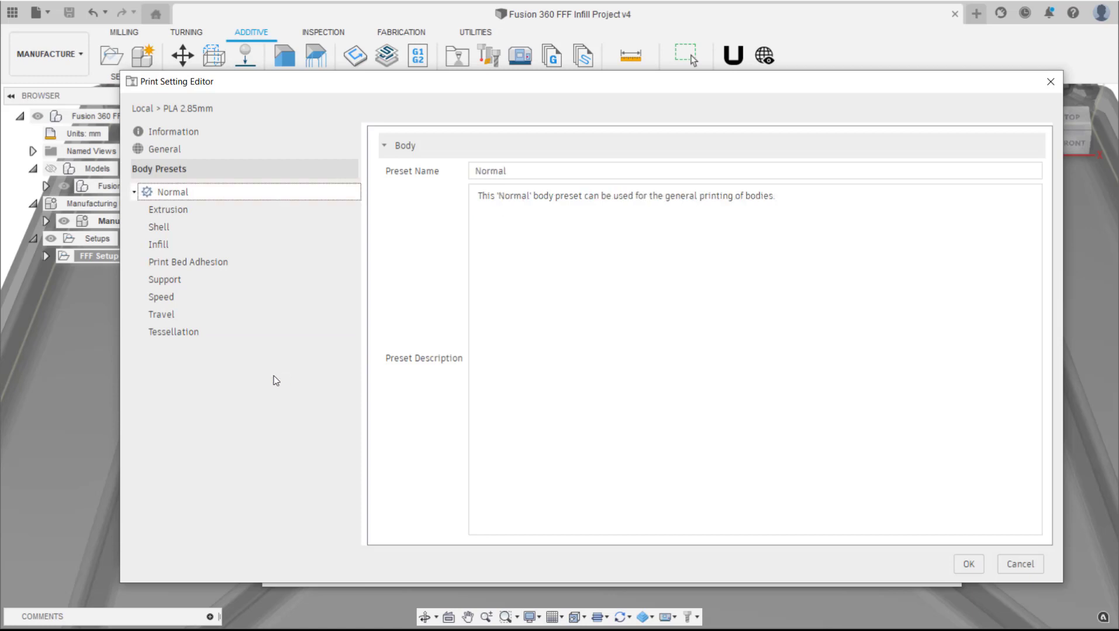
- Duplicate the Normal body preset and rename the copy 'Infill 1'
right_click(193, 195)
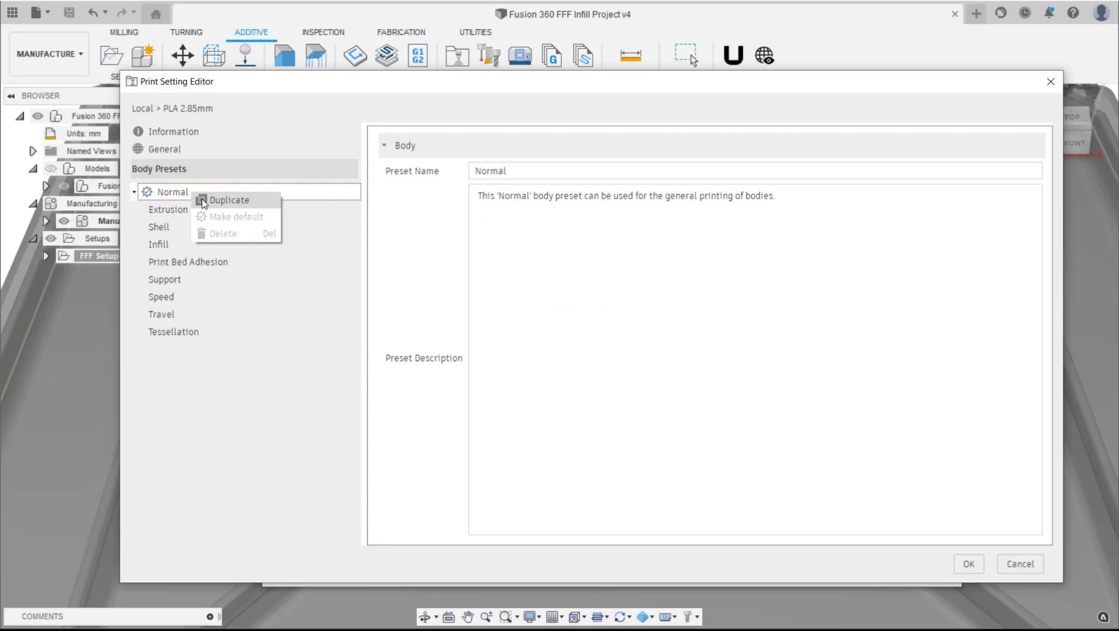
click(202, 198)
click(177, 349)
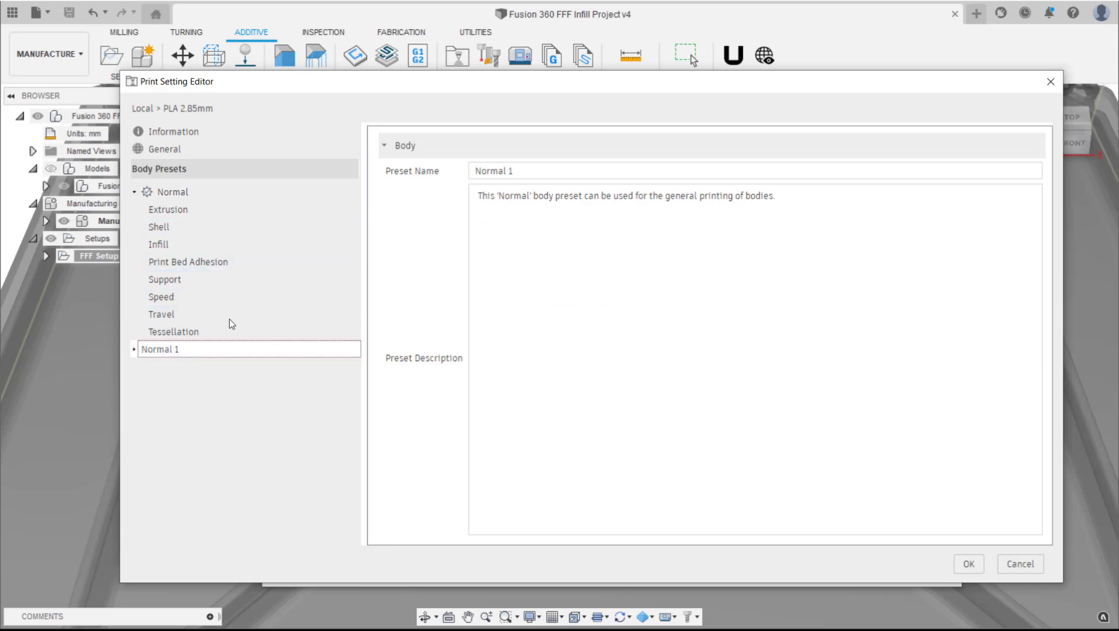
drag(521, 172, 442, 170)
text(Infill 1)
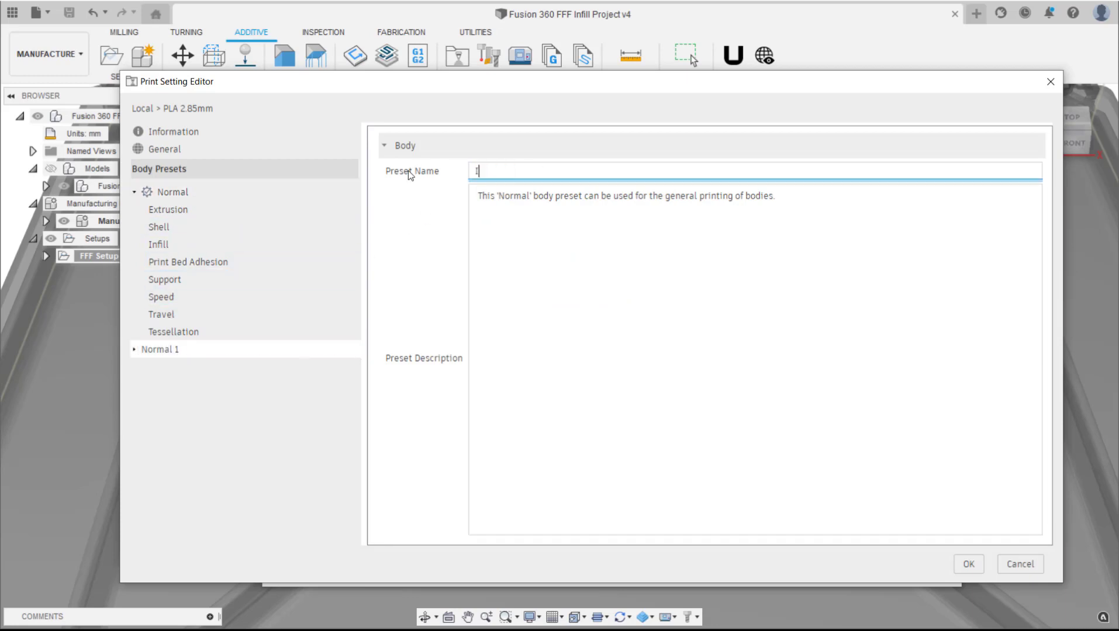
click(135, 349)
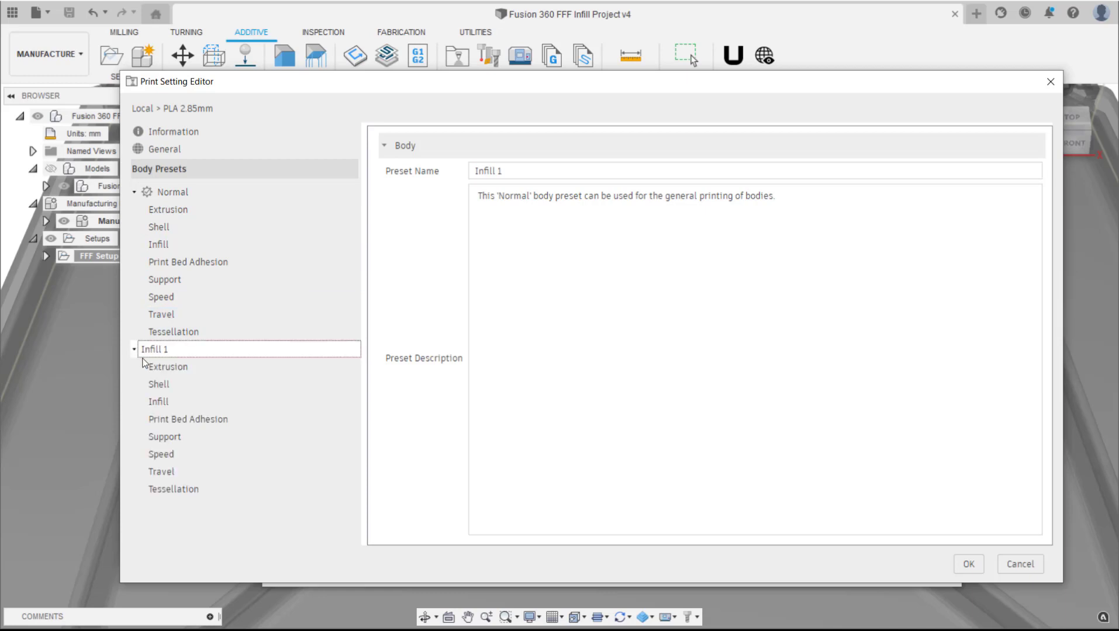
- Set Infill 1's shell top layers to 0 and show its infill settings
click(158, 384)
drag(547, 193, 519, 192)
text(0)
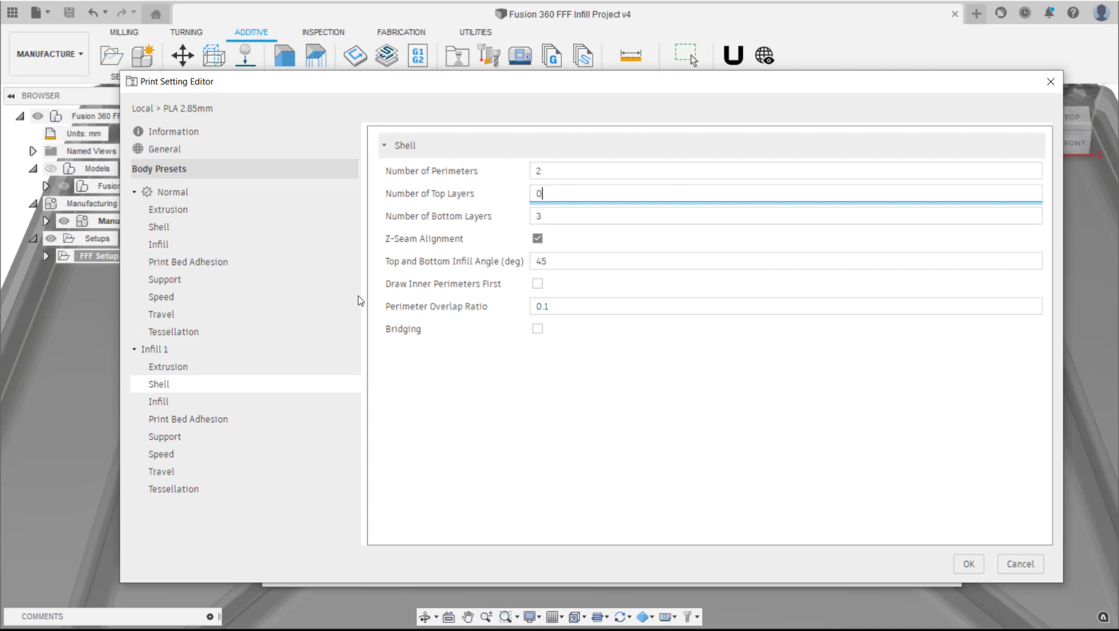
click(228, 401)
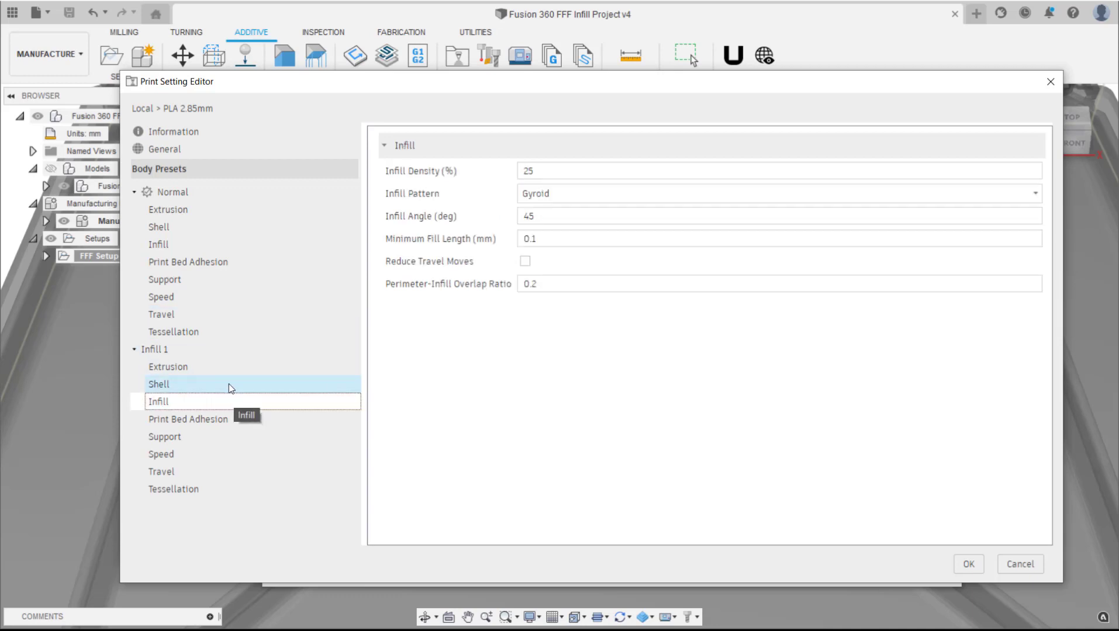
- Duplicate the Infill 1 preset repeatedly to create the further infill presets
right_click(202, 354)
click(214, 360)
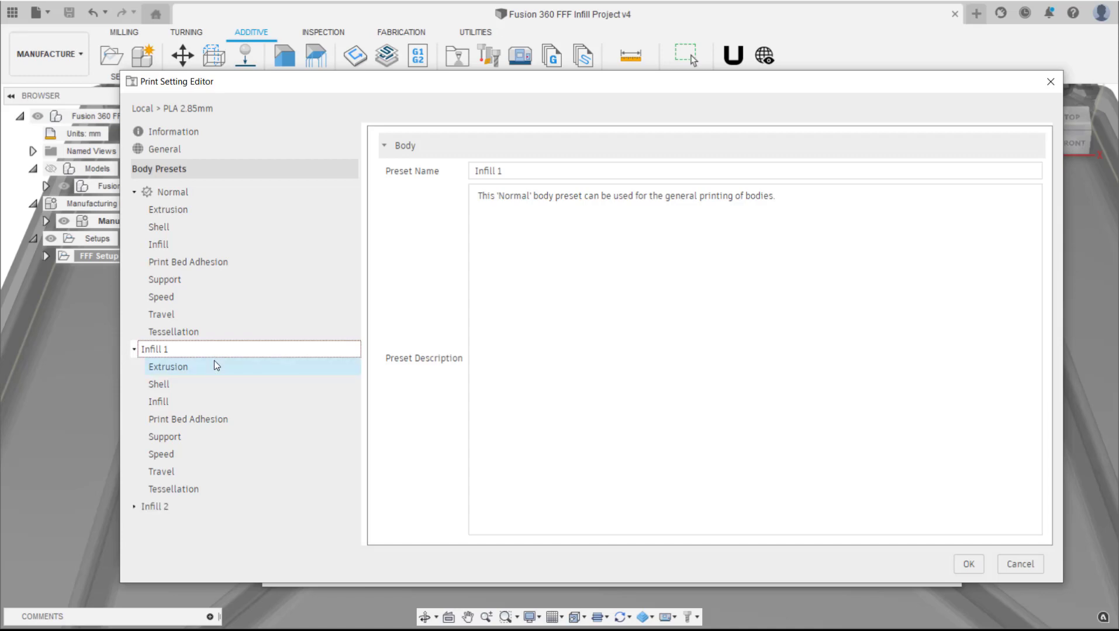
right_click(209, 352)
click(220, 358)
right_click(210, 351)
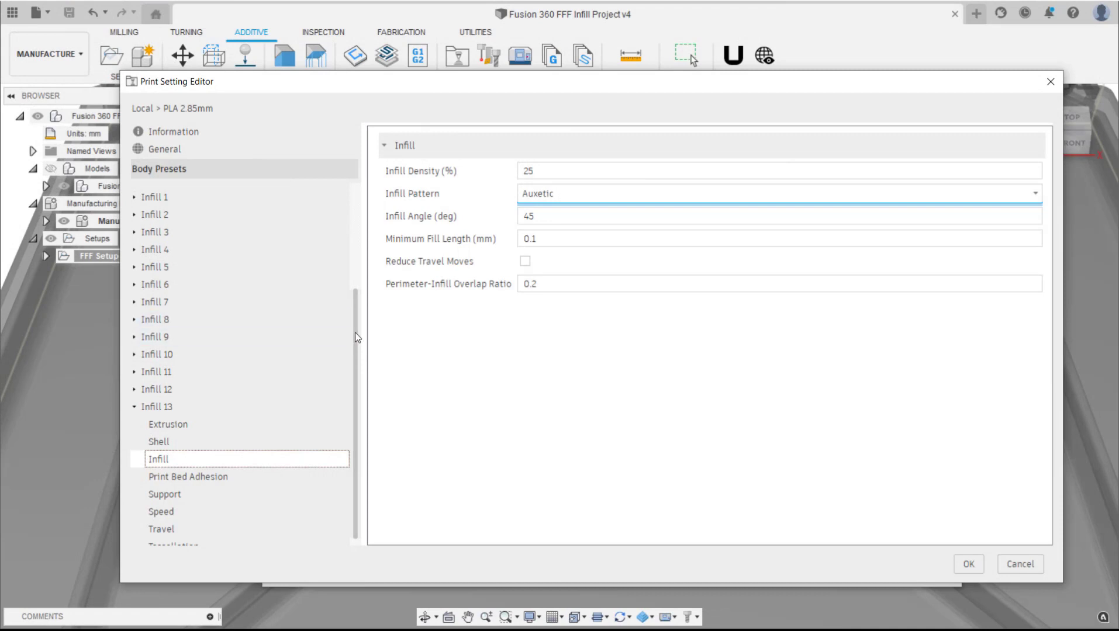
drag(355, 332, 356, 234)
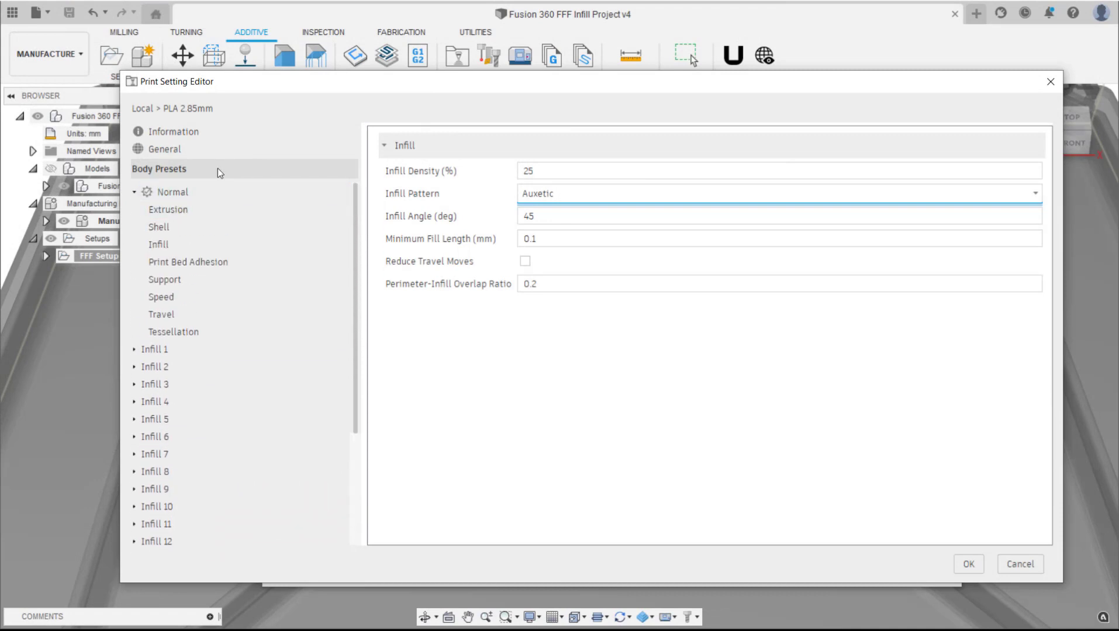
- Rename the setting 'PLA 2.85mm infills' under Information, save it, and close the library
click(281, 134)
click(502, 169)
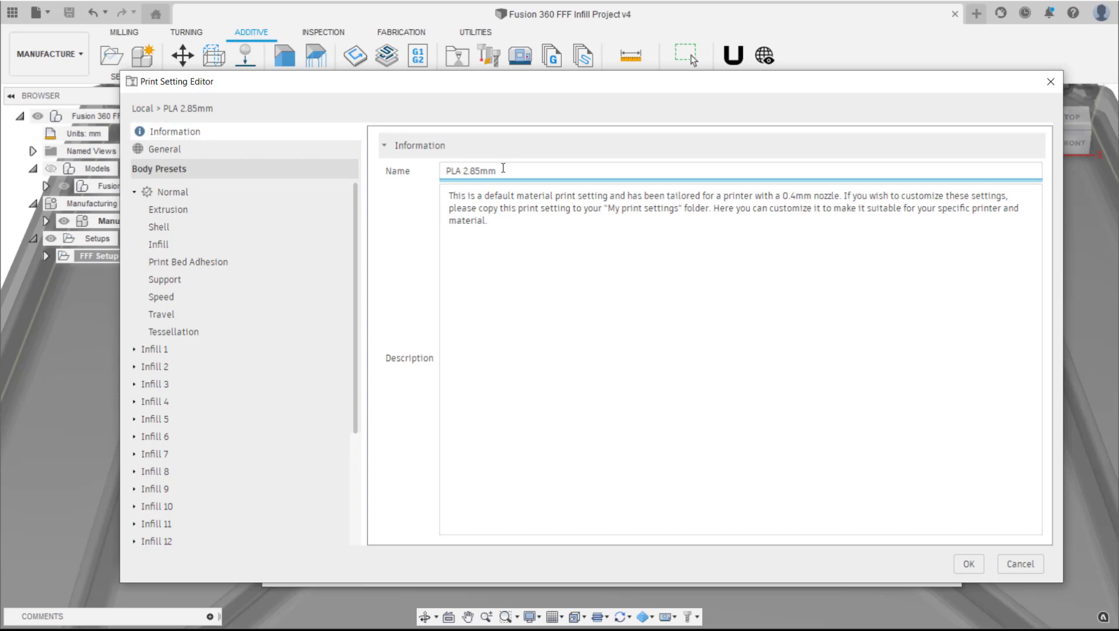
text(infills)
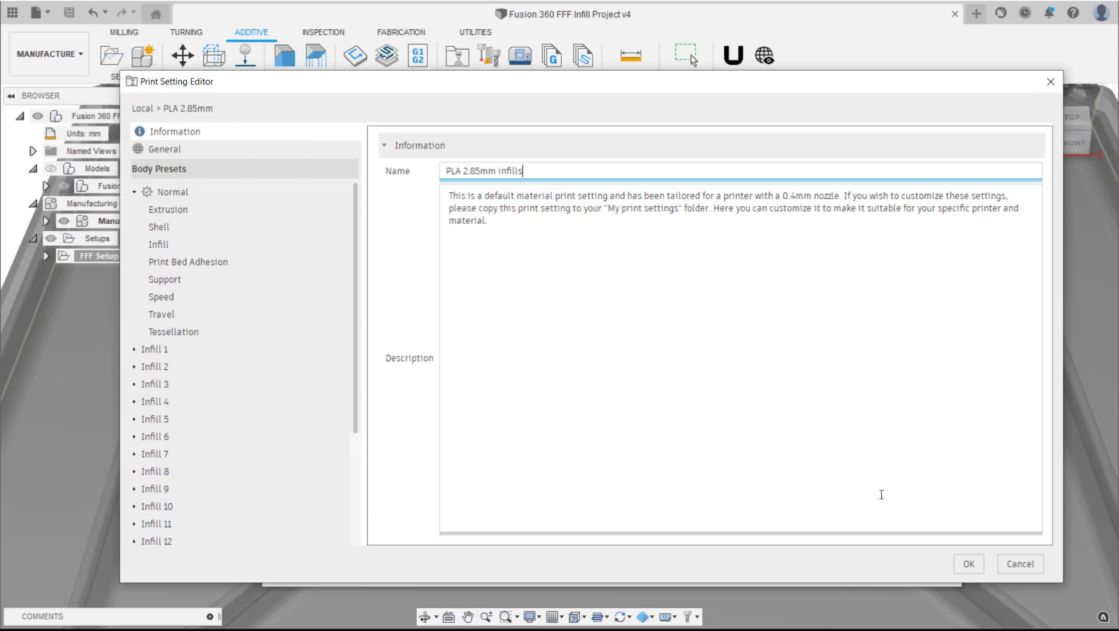
click(967, 566)
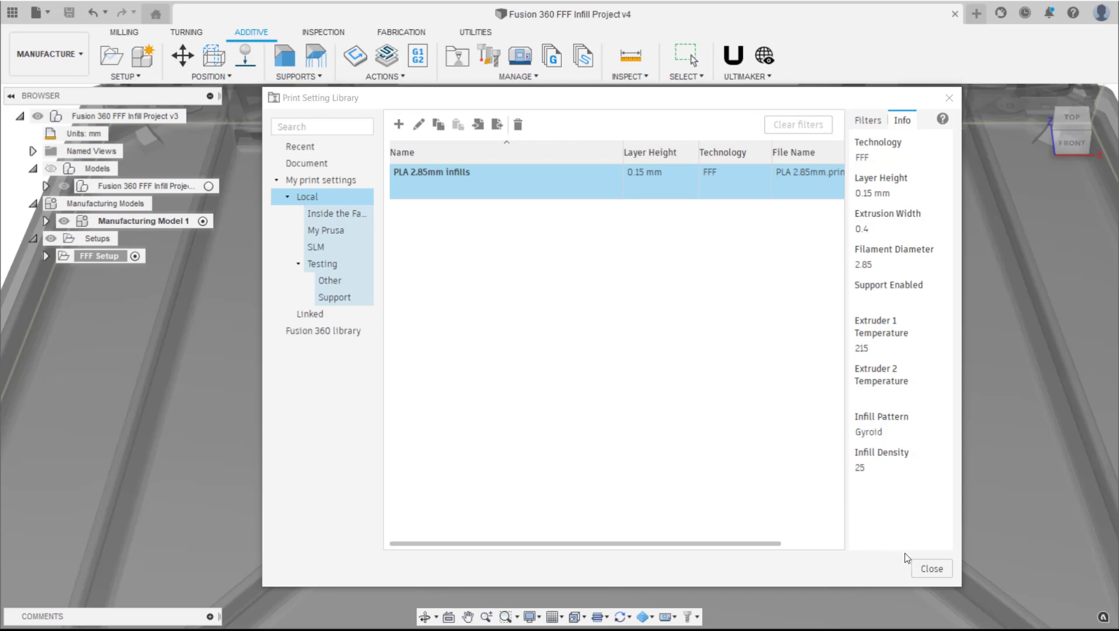
click(922, 569)
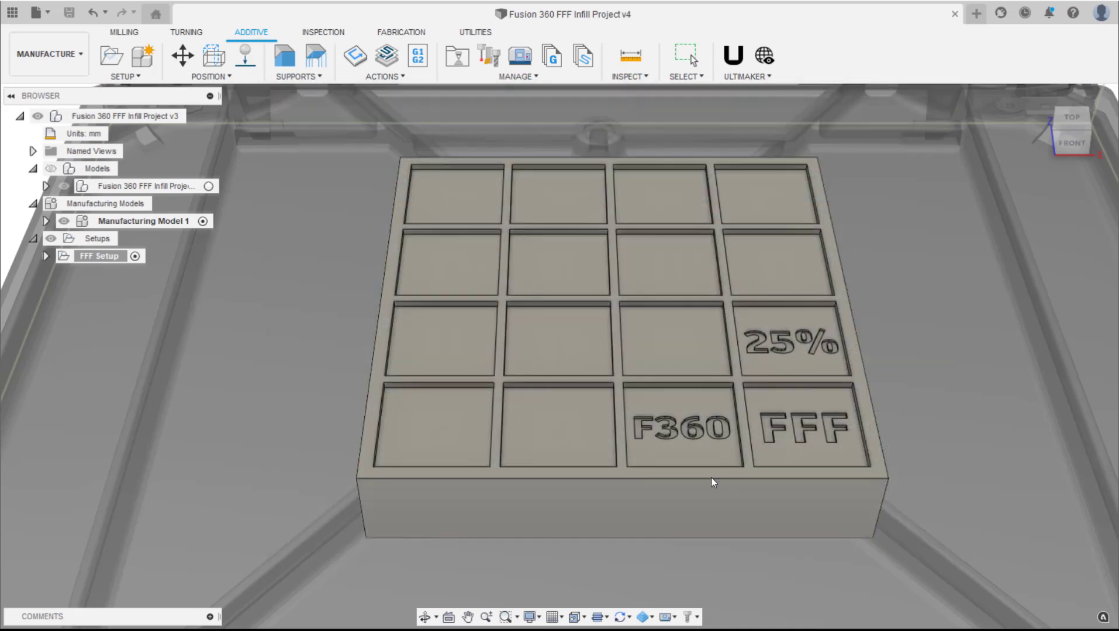
- Edit FFF Setup to replace ABS 2.85mm with the Local 'PLA 2.85mm infills' print setting
right_click(113, 268)
click(117, 269)
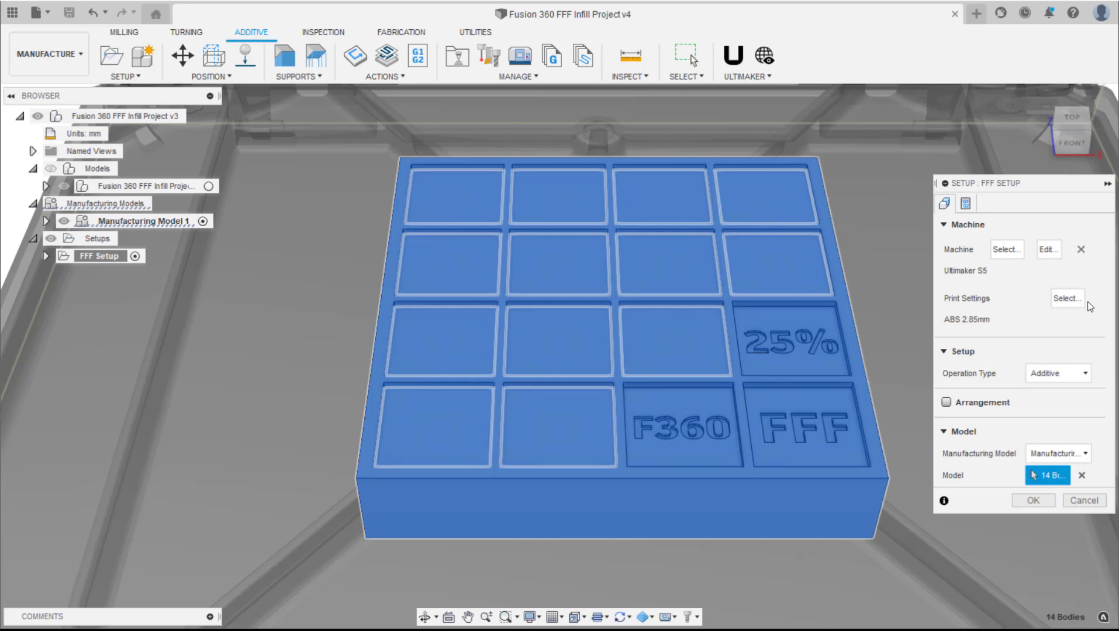
click(1073, 299)
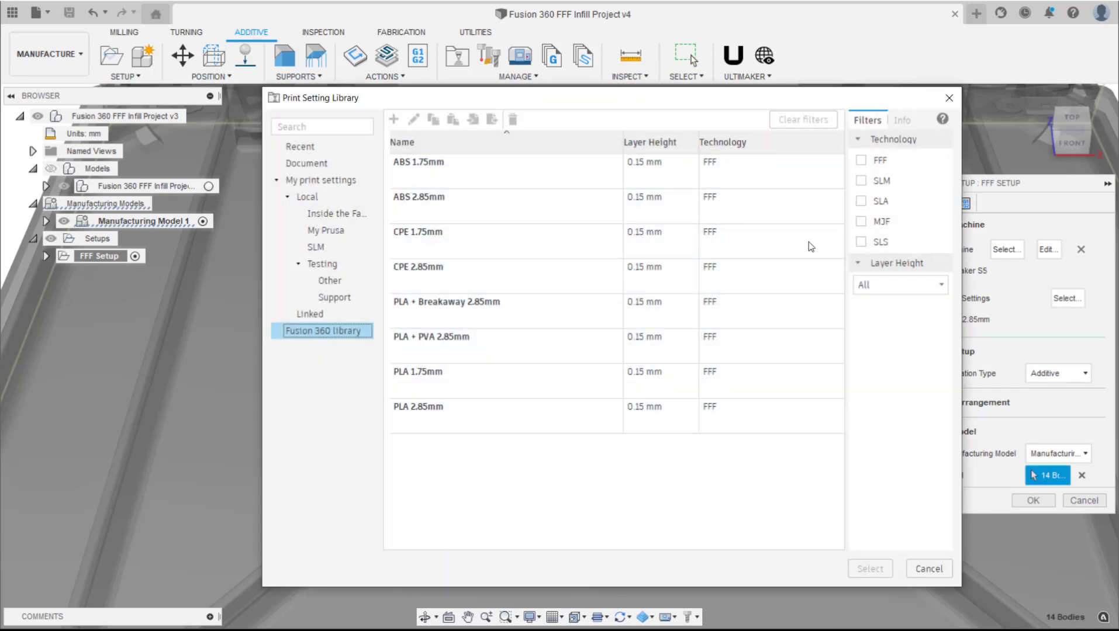
click(312, 198)
click(418, 168)
click(870, 569)
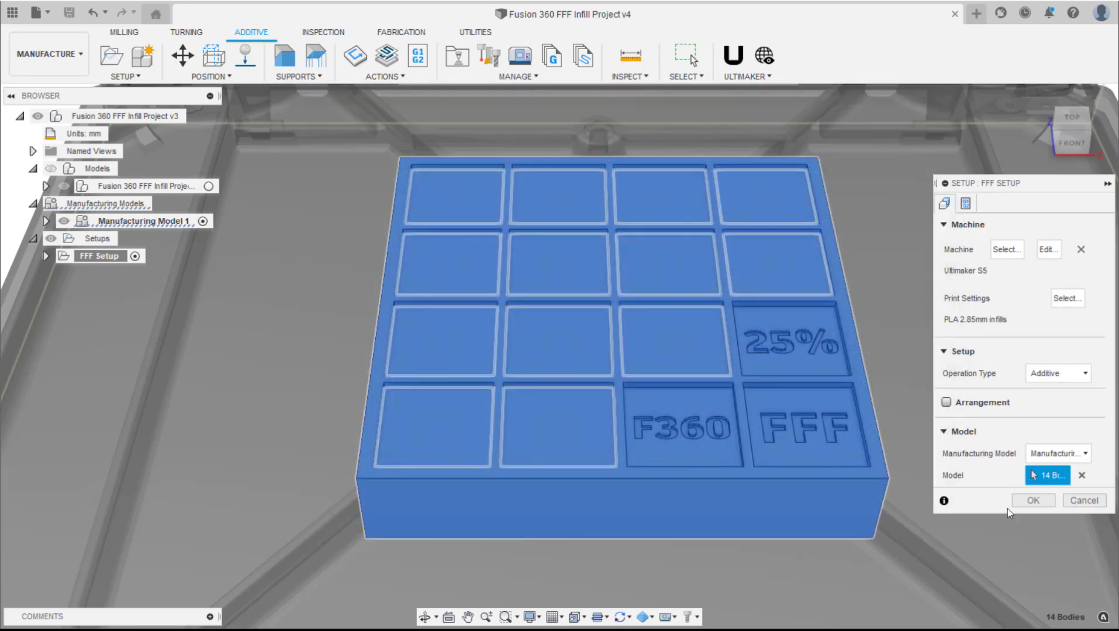
click(1033, 500)
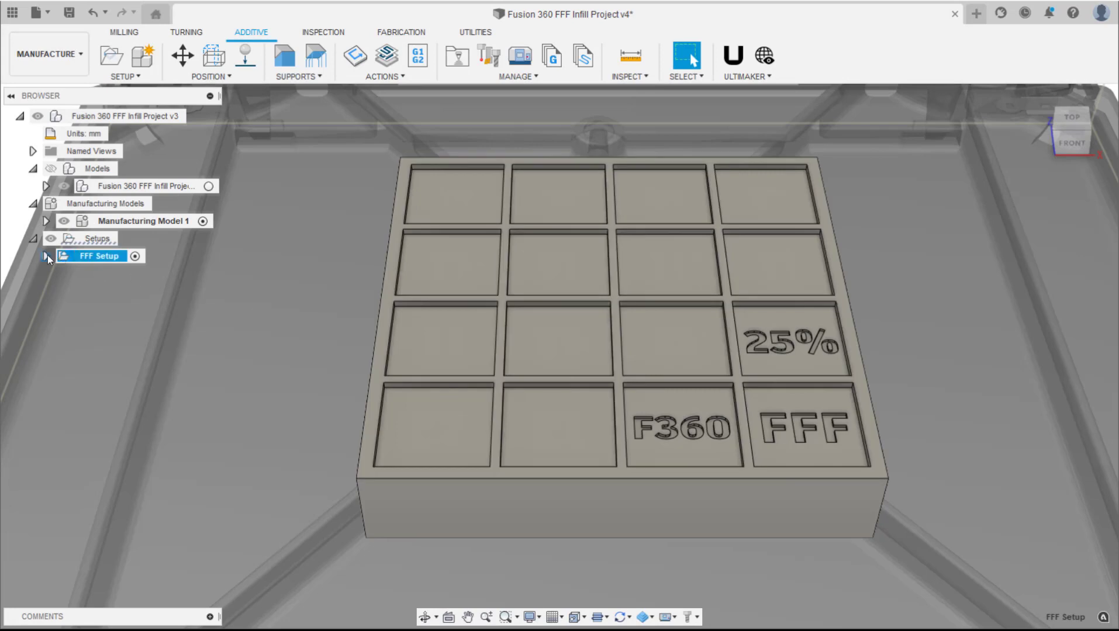
- Assign the top-left cube to Infill 1 and each other cube to its Infill preset, then confirm
click(46, 256)
right_click(124, 292)
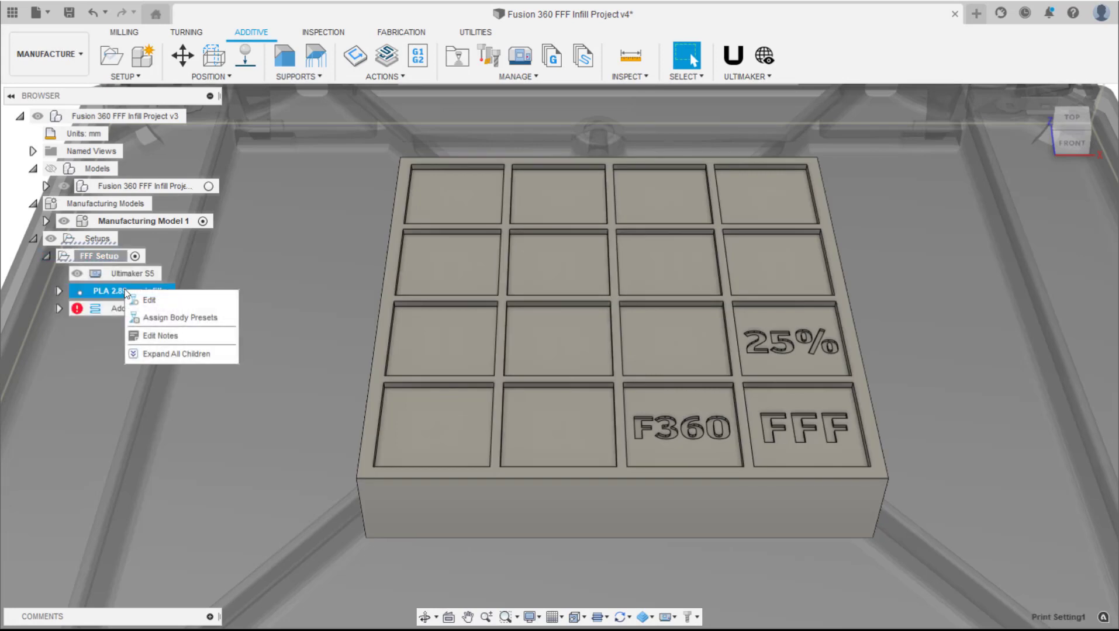
click(161, 319)
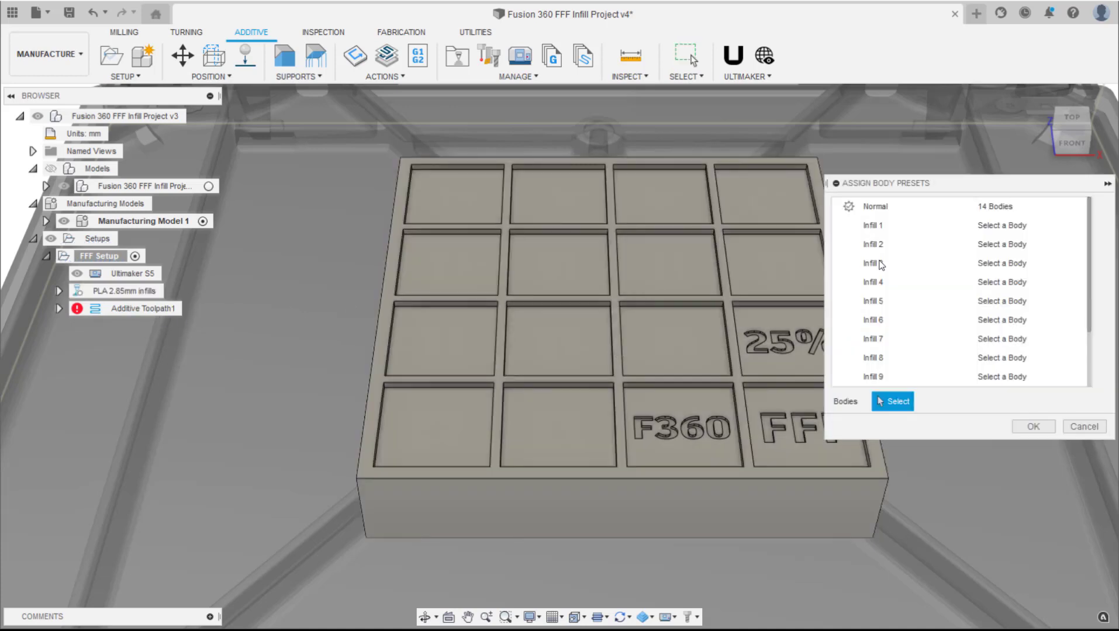
click(916, 228)
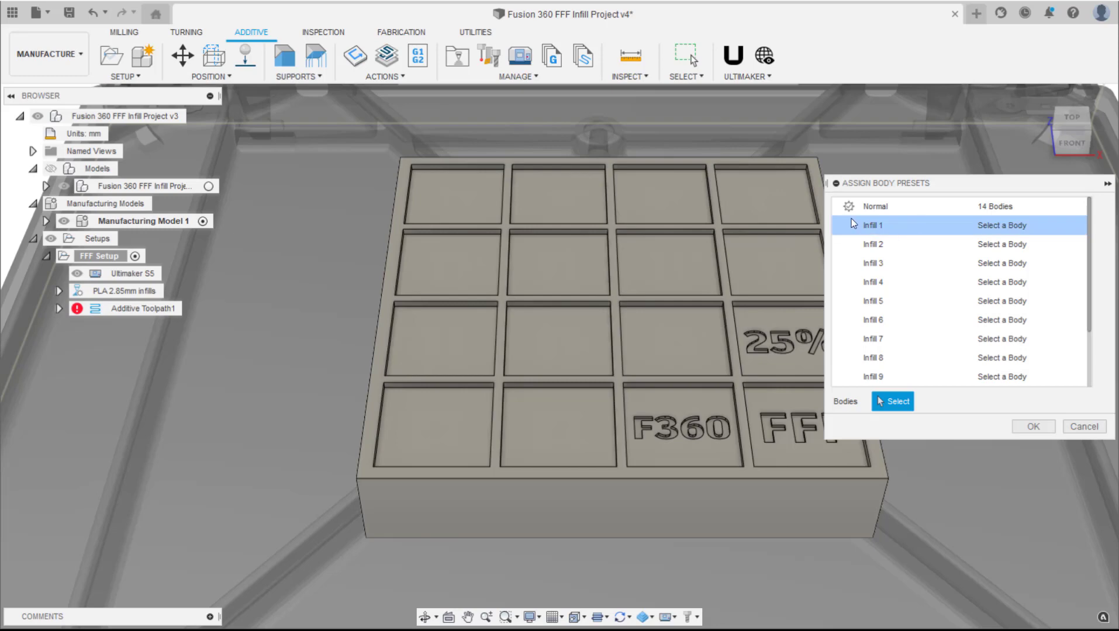
click(464, 198)
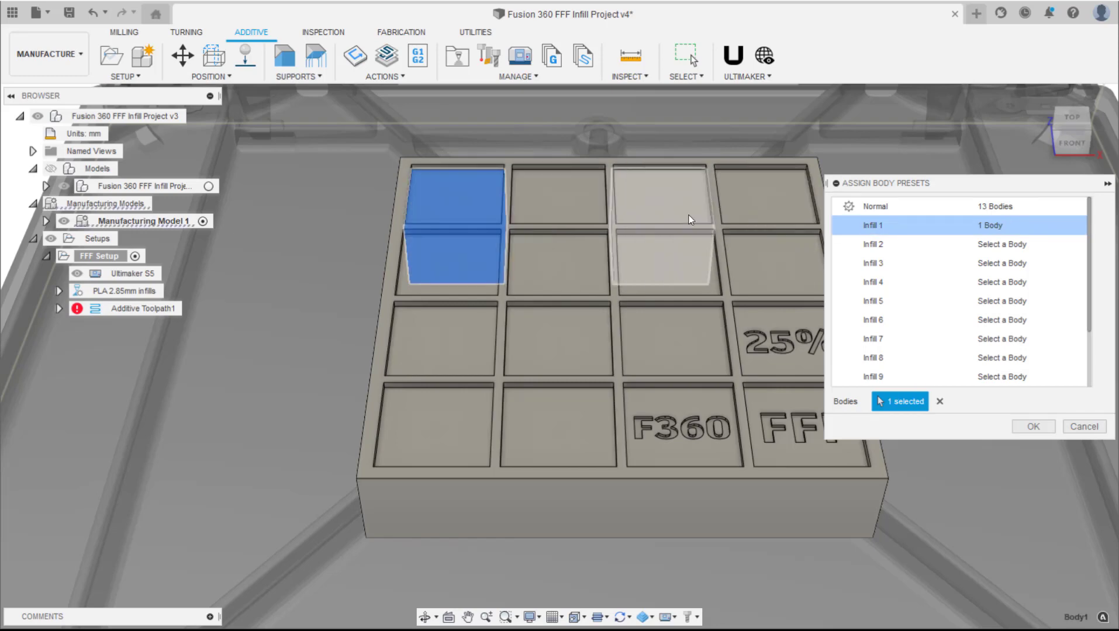
click(881, 246)
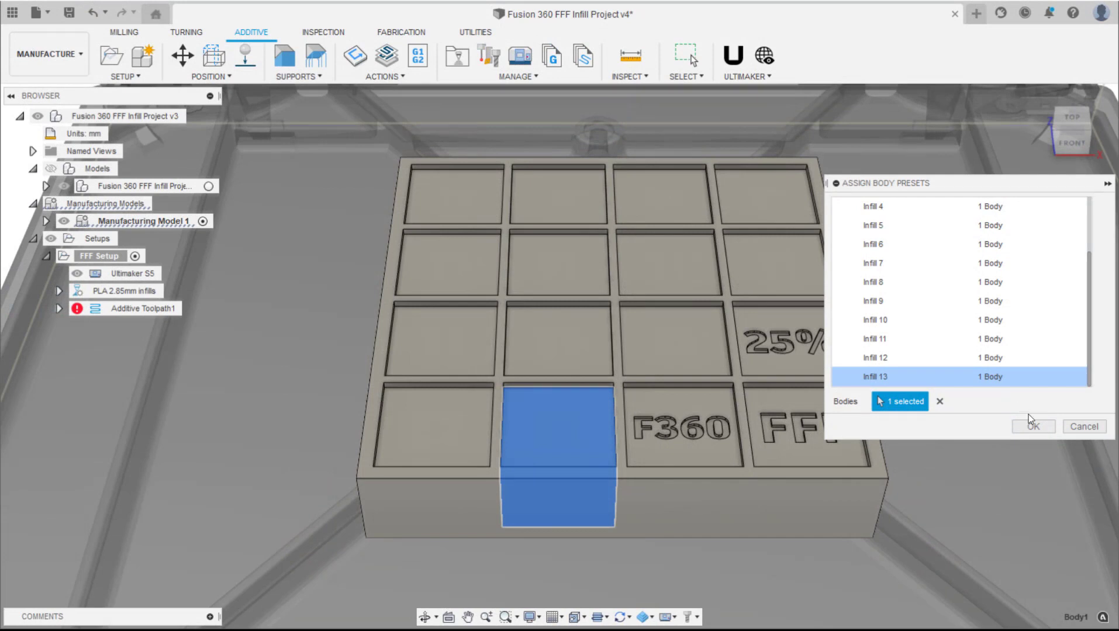
click(1032, 427)
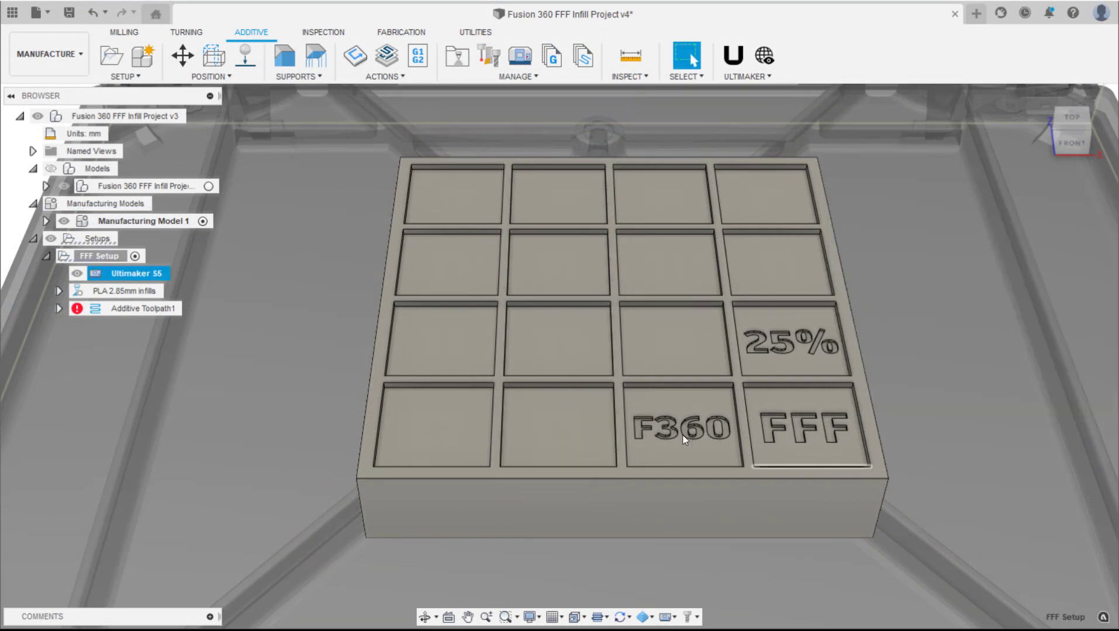
- Generate Additive Toolpath1, then simulate it and advance through the 151 layers to show each infill
right_click(150, 314)
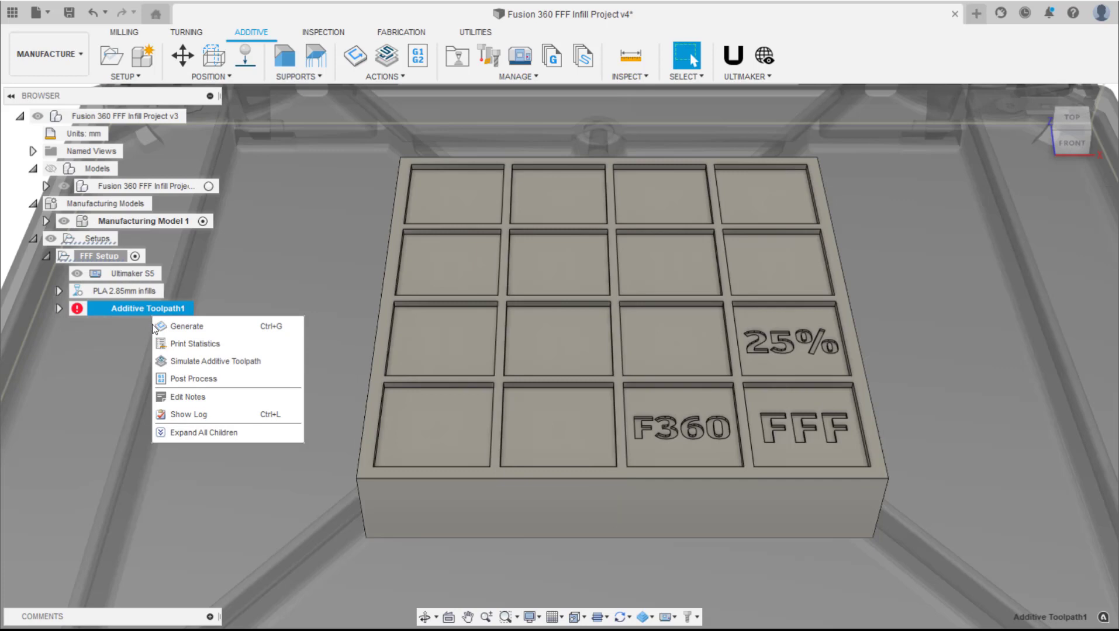
click(162, 325)
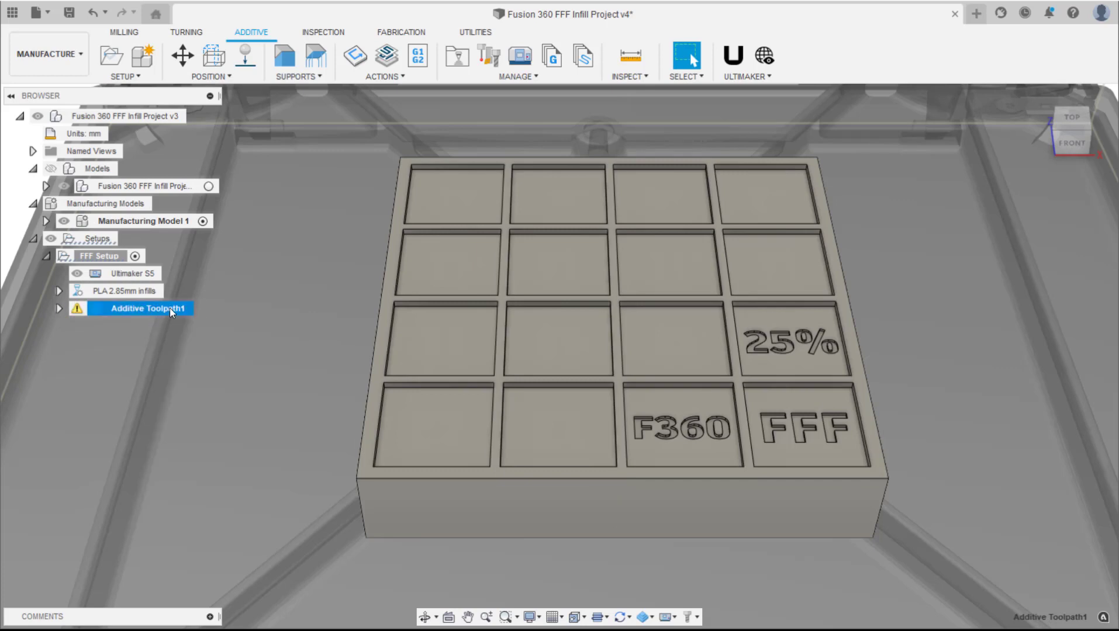
right_click(170, 308)
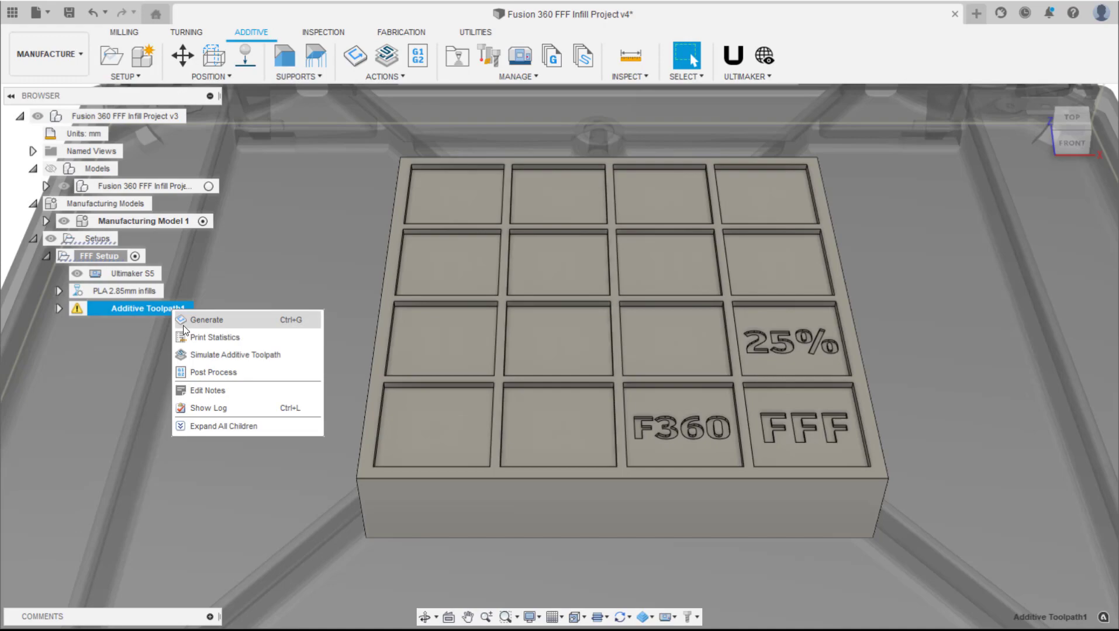
click(196, 355)
mouse_move(75, 625)
mouse_down()
mouse_move(1052, 623)
mouse_move(918, 624)
mouse_move(930, 625)
mouse_up()
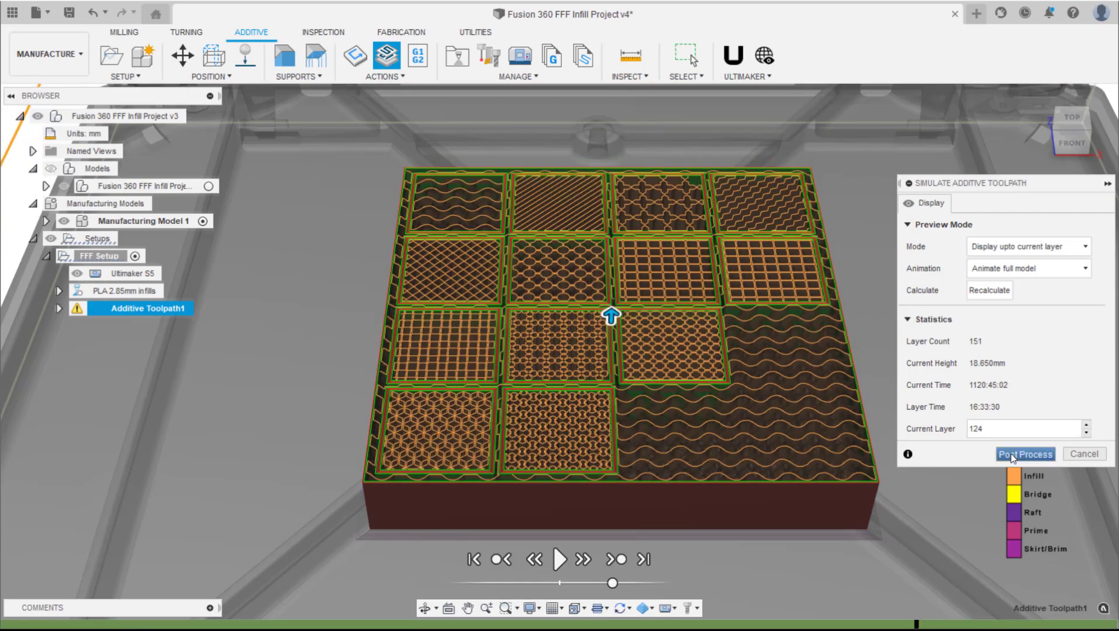